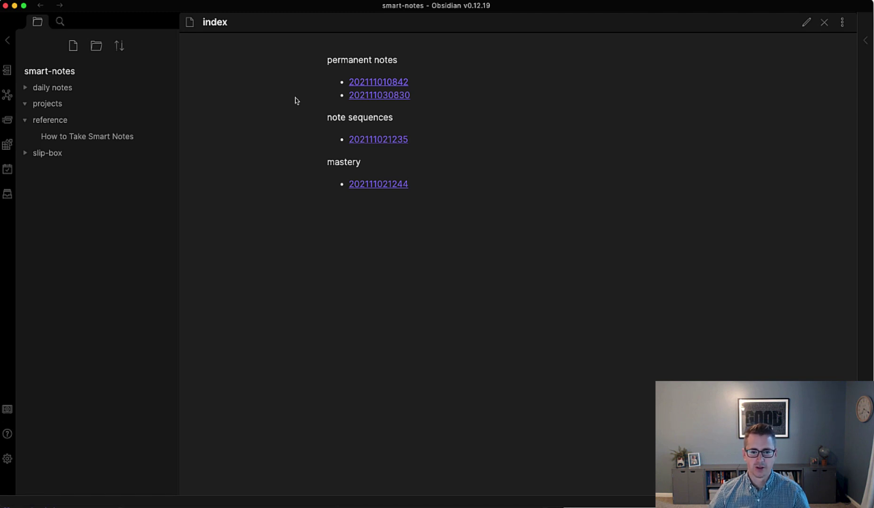
Zoom the Obsidian interface in and briefly highlight the permanent notes heading in index.
key(super+equal)
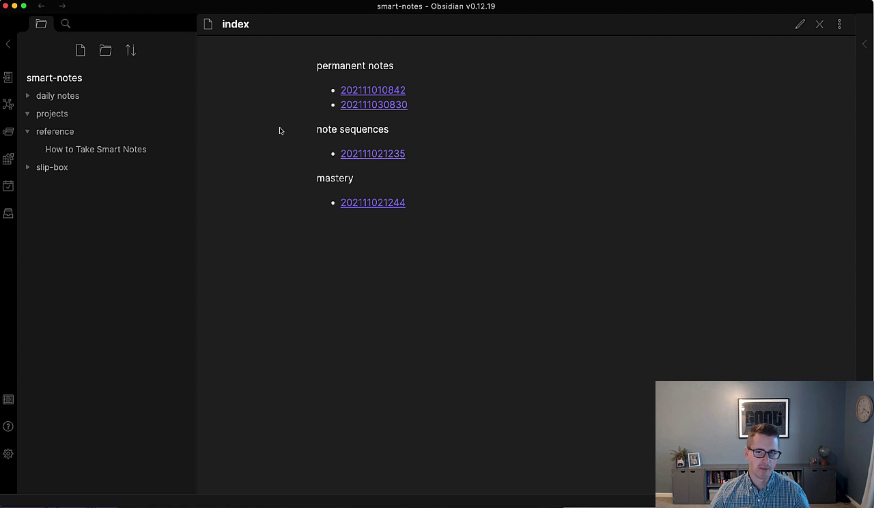
drag(318, 67, 401, 70)
click(320, 128)
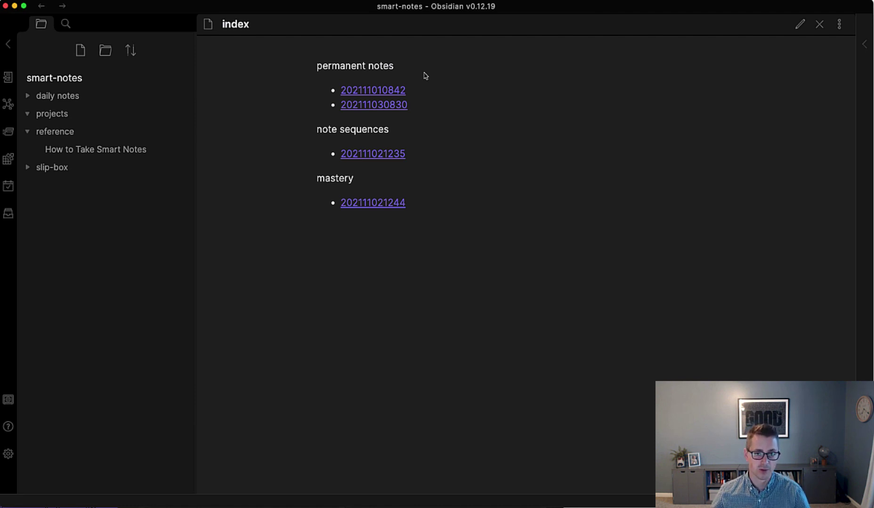
Add a [[smart notes]] link at the top of index and cut the permanent notes and note sequences sections.
key(super+e)
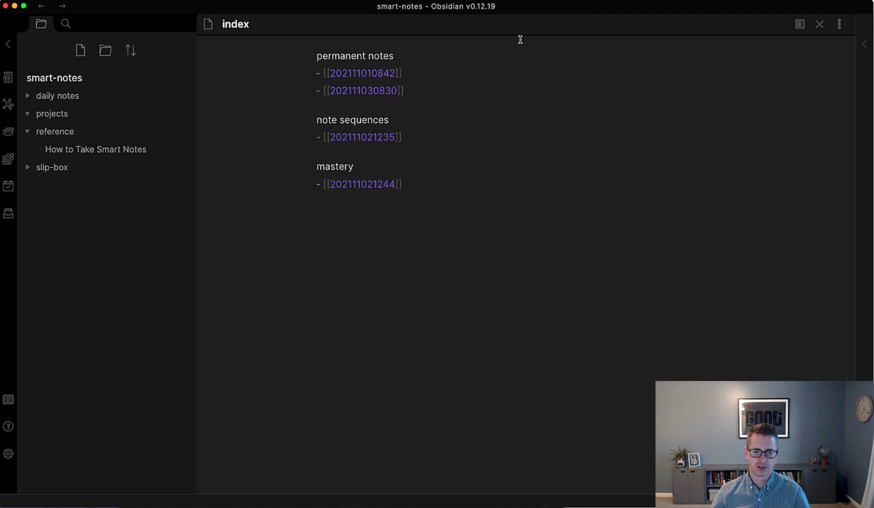
key(Return)
key(Return)
key(Up)
key(Up)
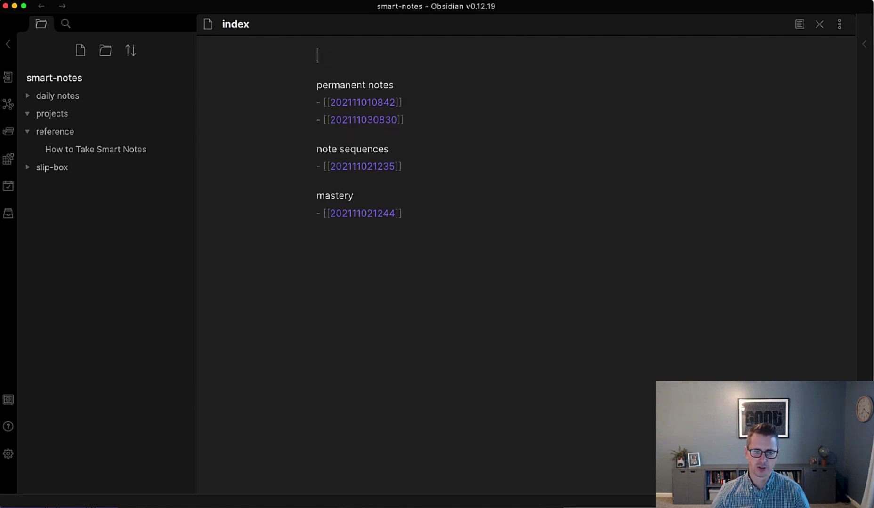
text([[smart not)
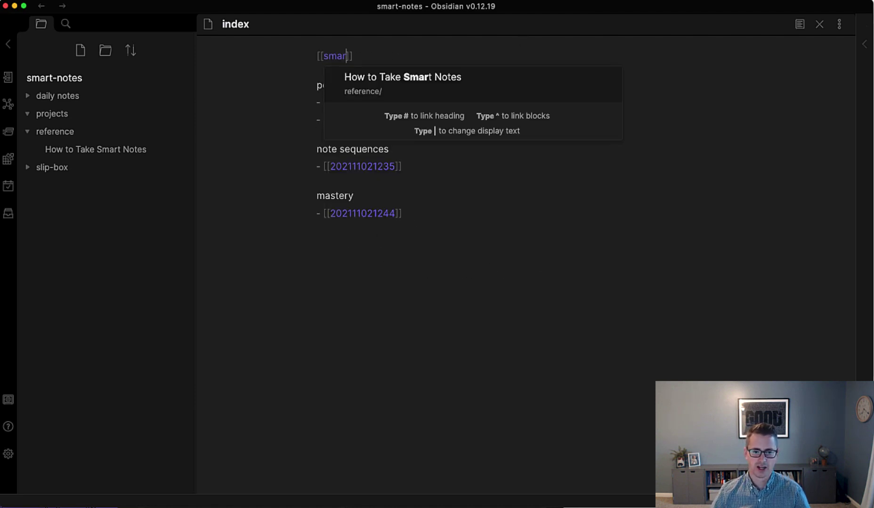
text(es)
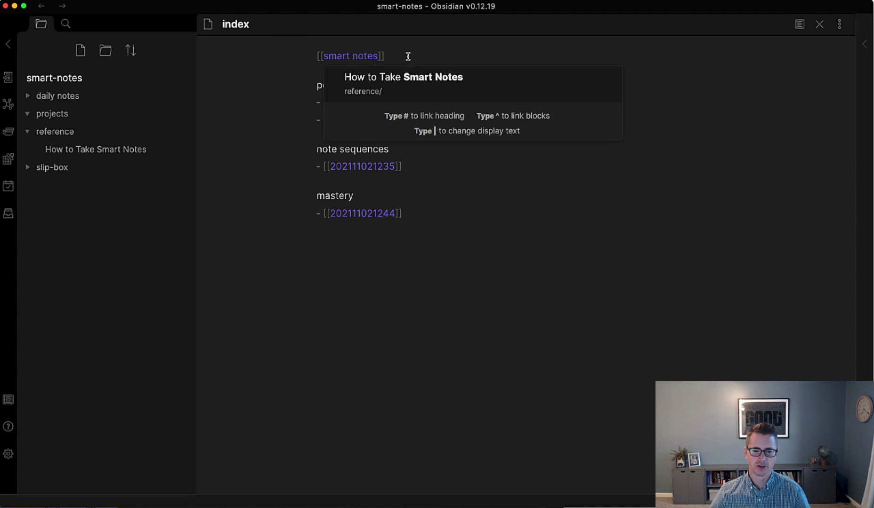
click(409, 57)
drag(405, 164, 284, 89)
key(super+c)
key(BackSpace)
key(BackSpace)
key(BackSpace)
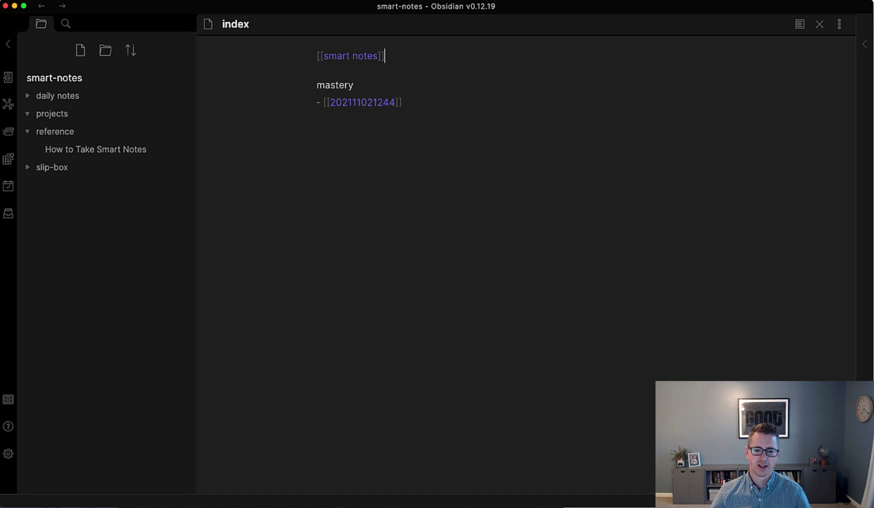
Create the smart notes note from its link, then return to the index note.
click(368, 74)
click(404, 59)
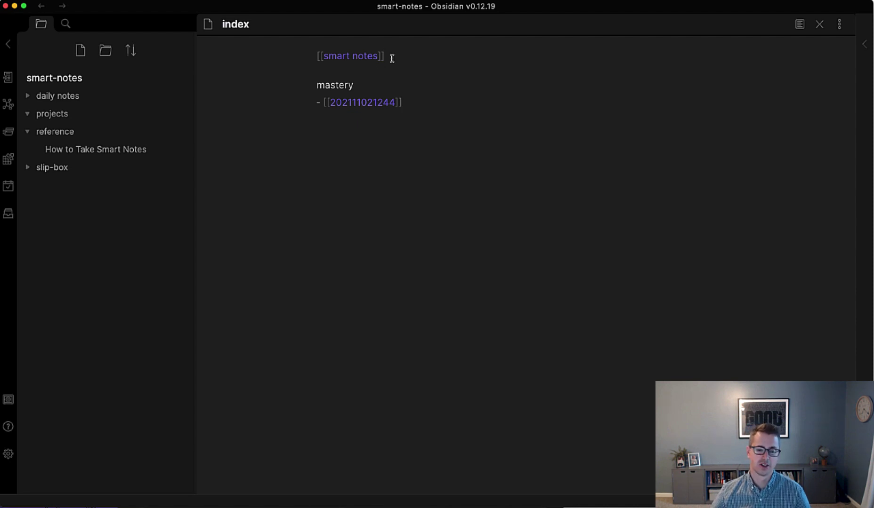
click(361, 57)
key(super+alt+Left)
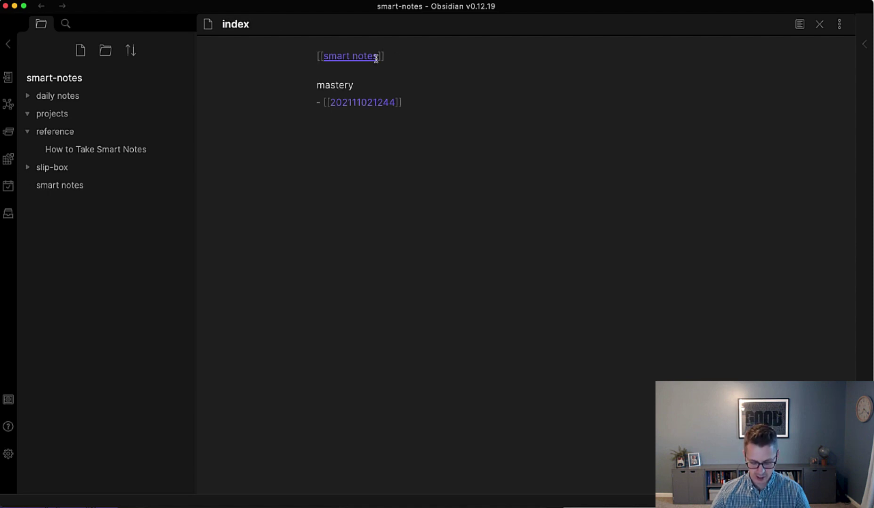
mouse_move(373, 59)
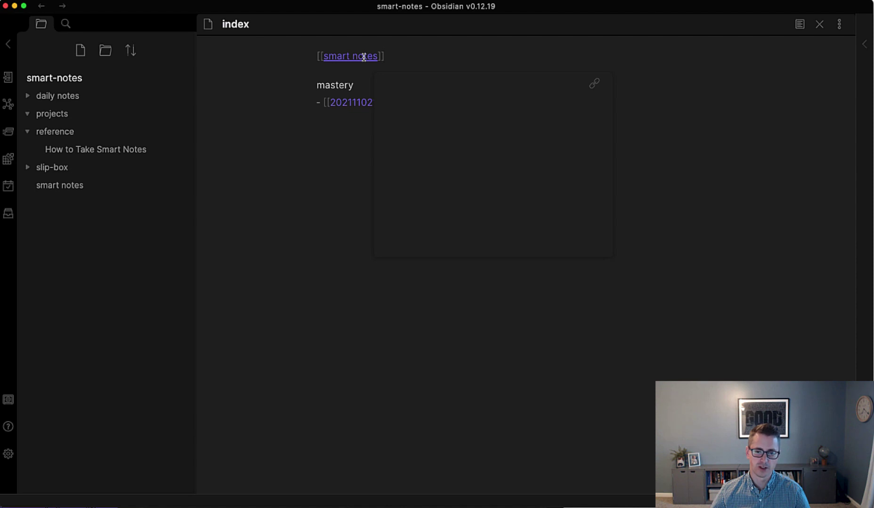
Paste the permanent notes and note sequences sections into smart notes, checking index before returning.
click(364, 57)
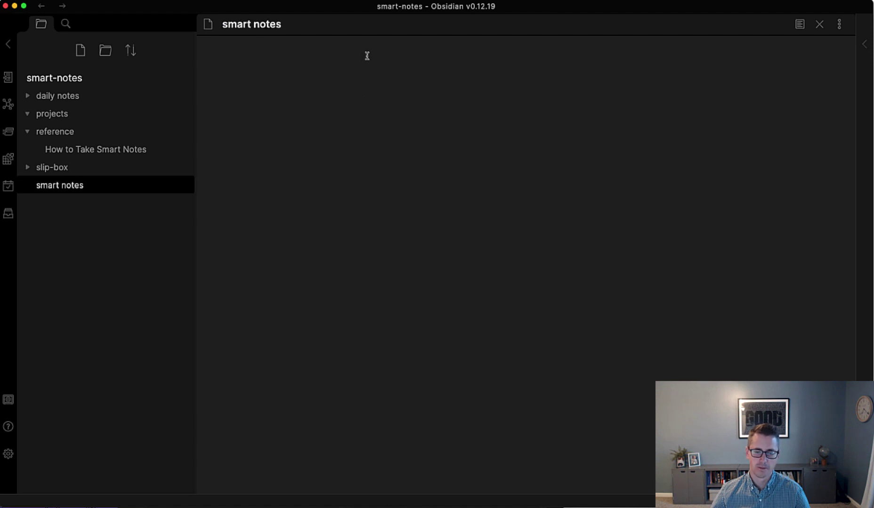
key(super+v)
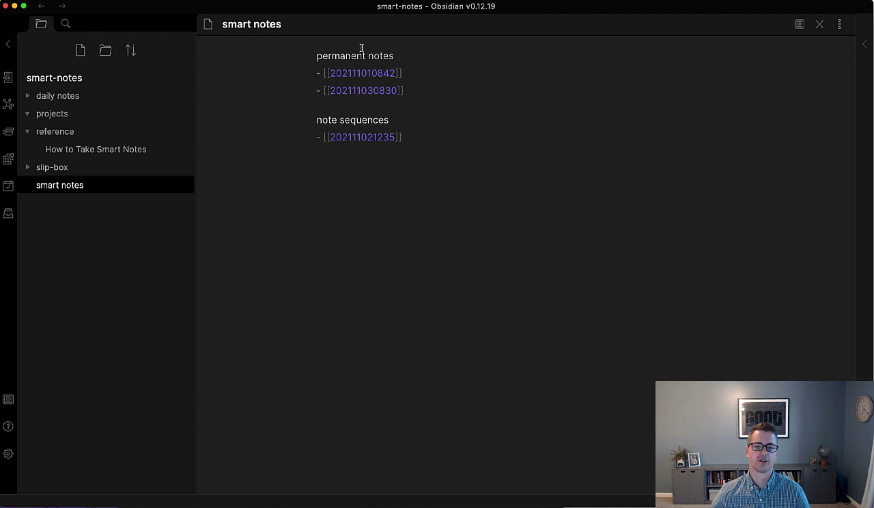
key(super+alt+Left)
click(379, 84)
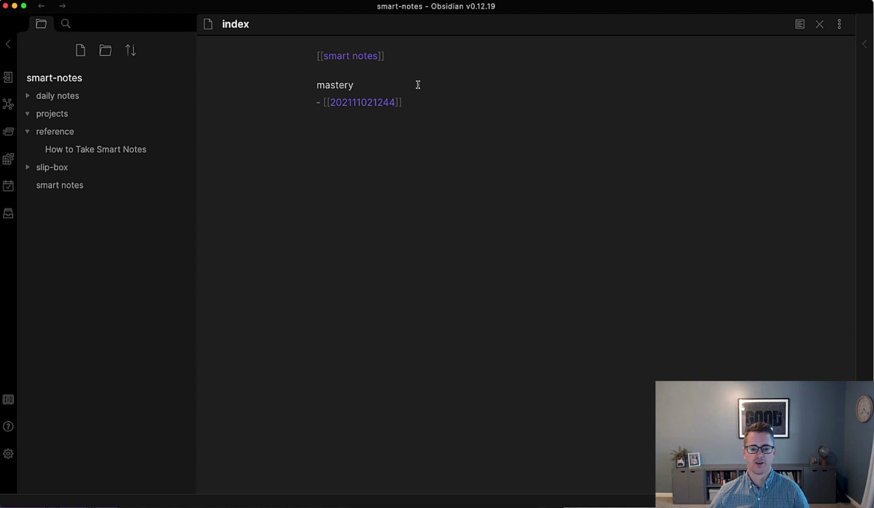
click(407, 106)
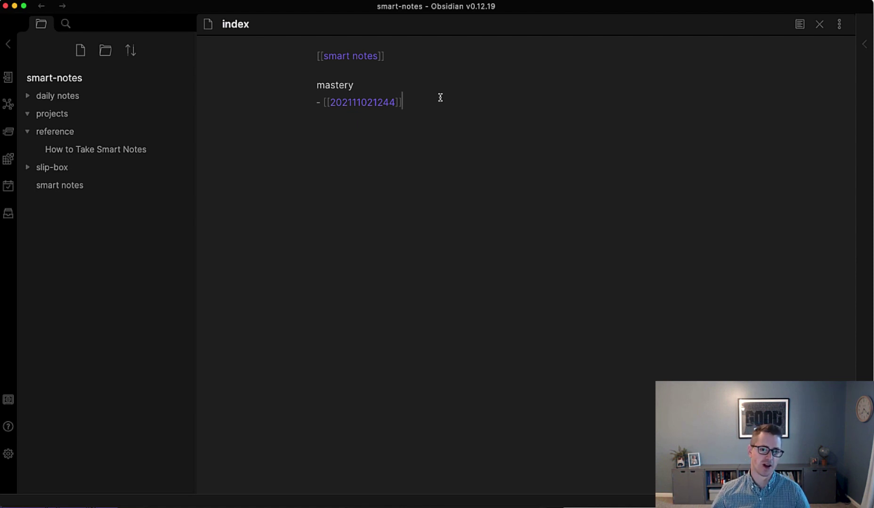
click(357, 85)
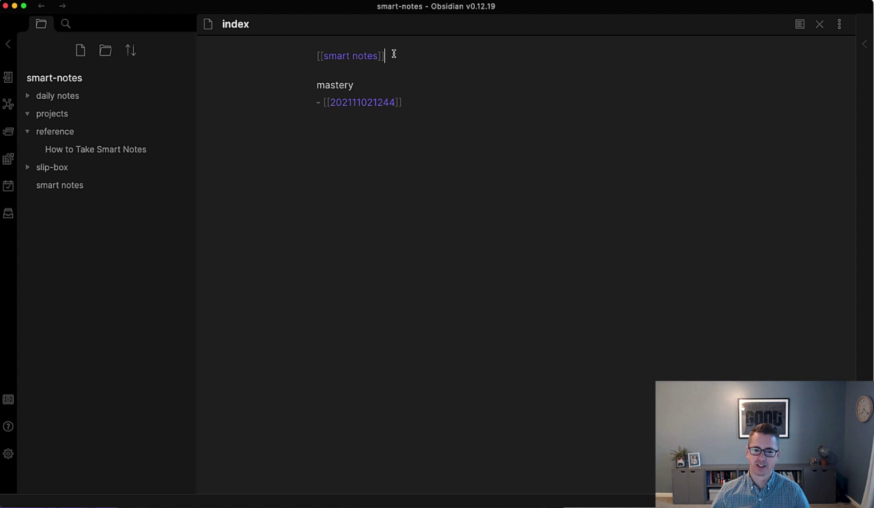
click(363, 54)
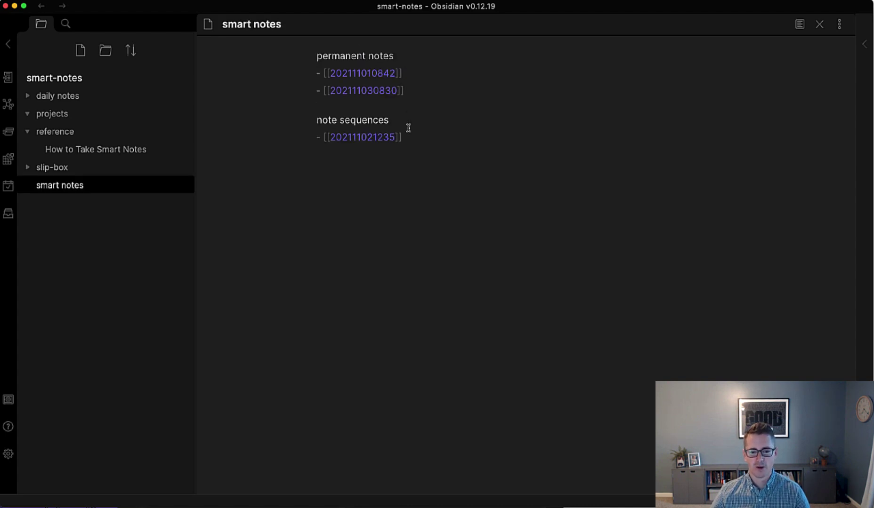
click(419, 93)
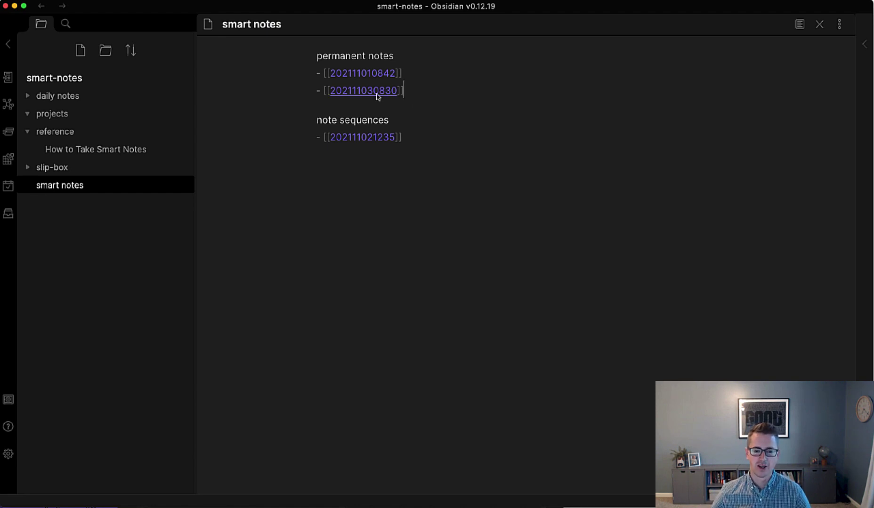
mouse_move(370, 97)
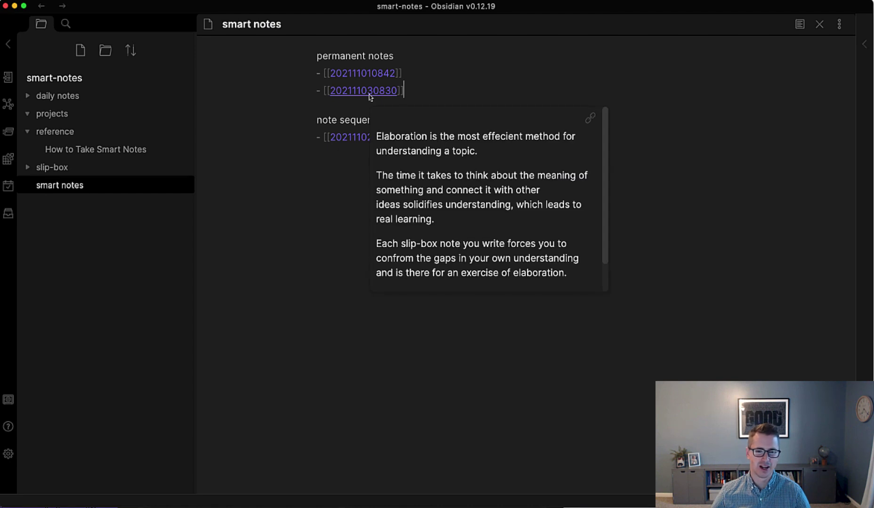
key(alt+Return)
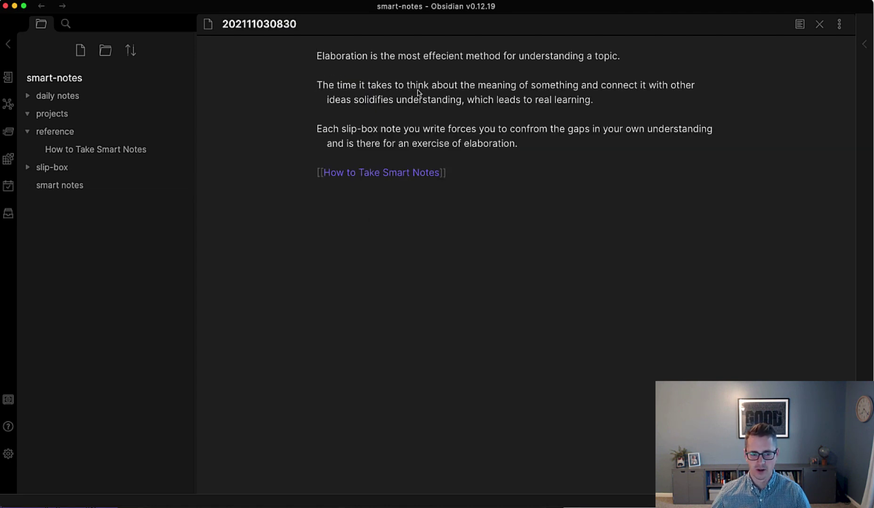
key(super+alt+Left)
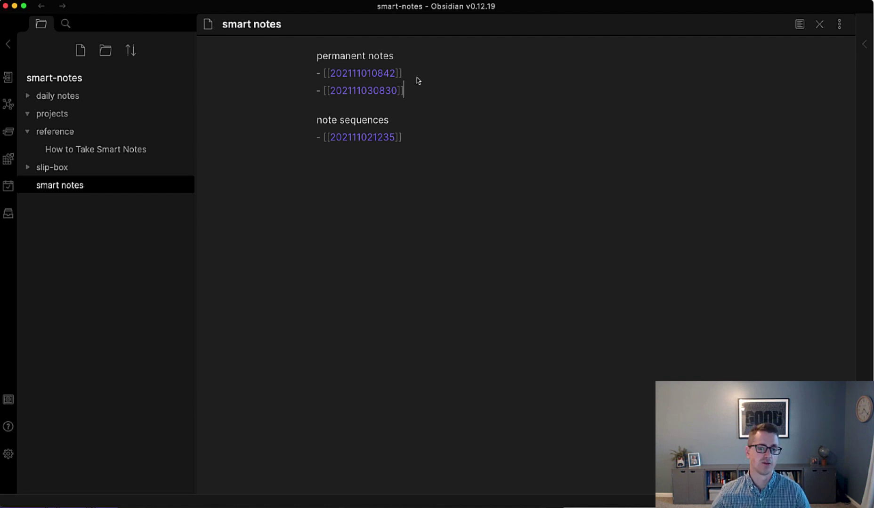
drag(396, 59, 314, 62)
click(389, 57)
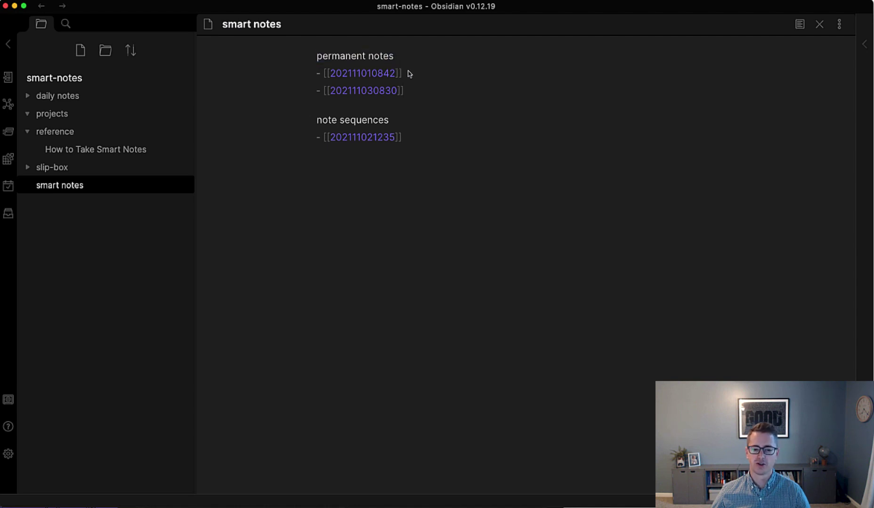
drag(404, 91, 297, 79)
click(414, 61)
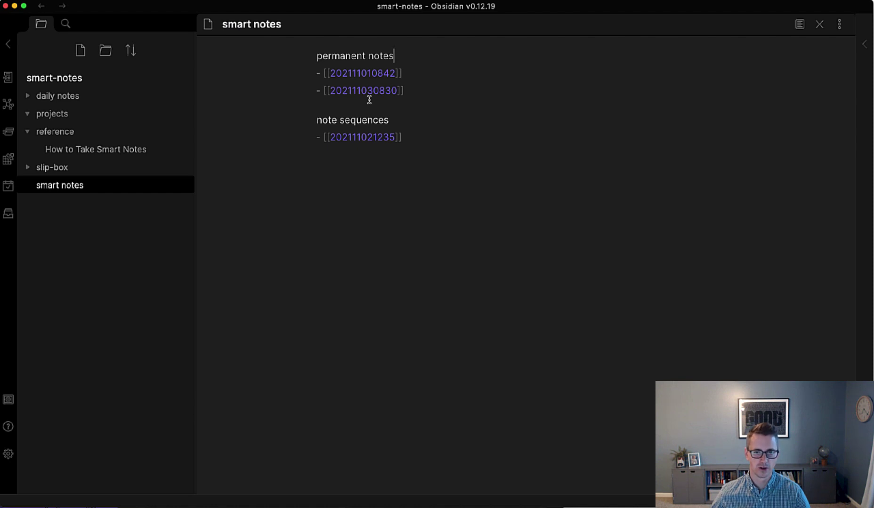
drag(415, 90, 306, 81)
click(424, 92)
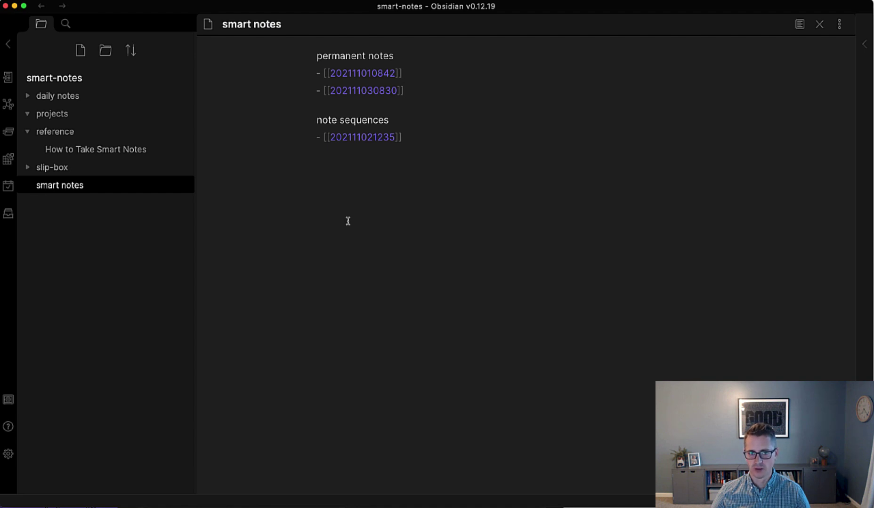
click(408, 139)
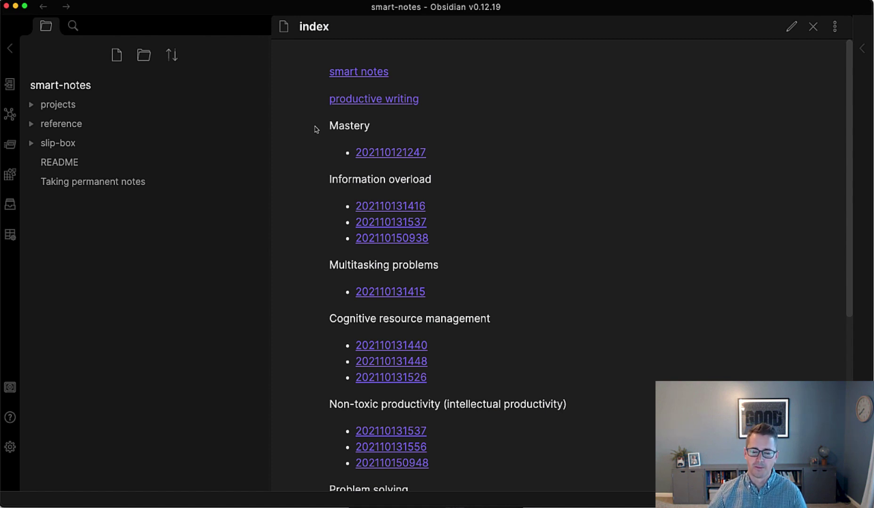
mouse_move(332, 78)
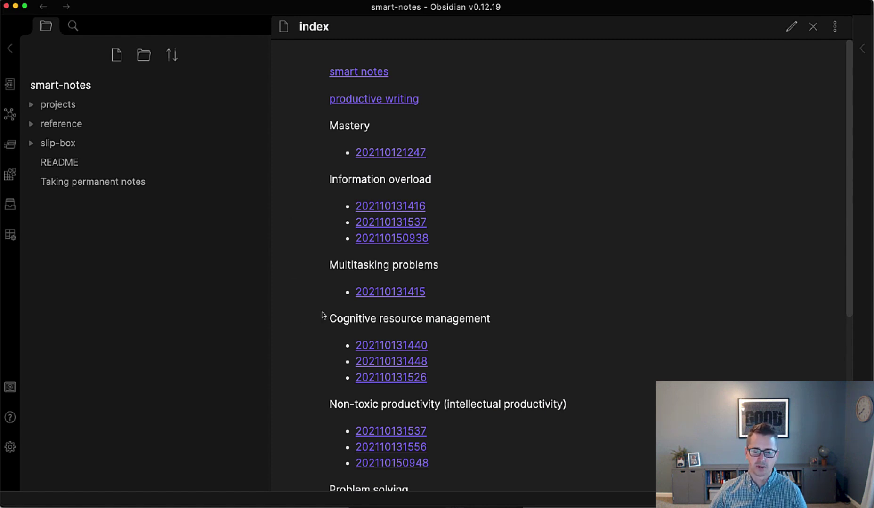
scroll(318, 347, down, 2)
scroll(318, 349, up, 2)
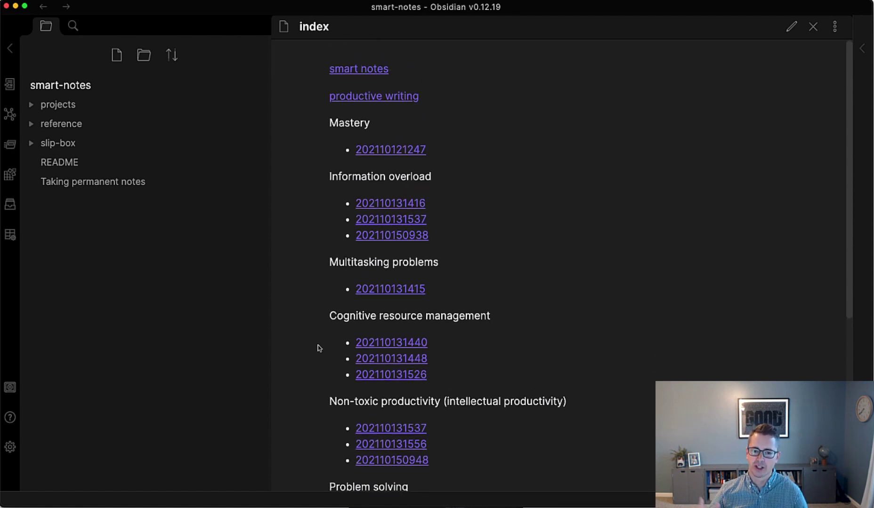
mouse_move(371, 346)
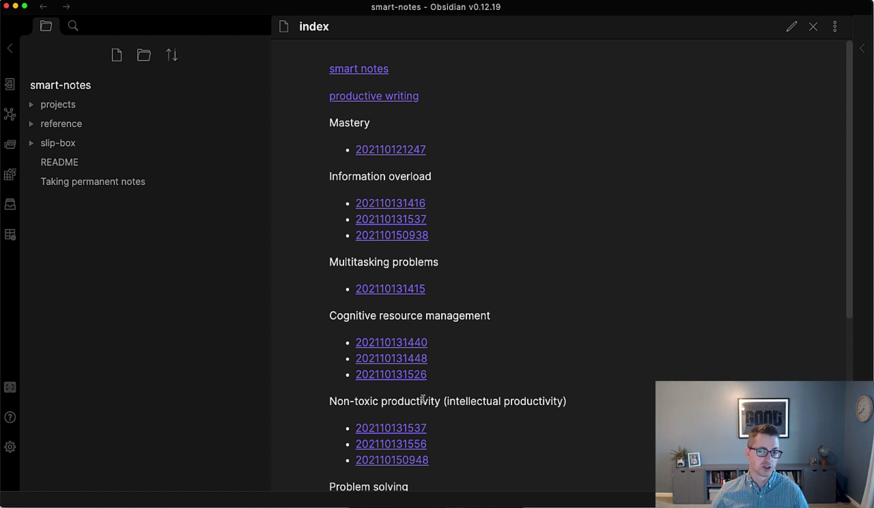
Open the smart notes structure note from index and skim its content.
click(368, 70)
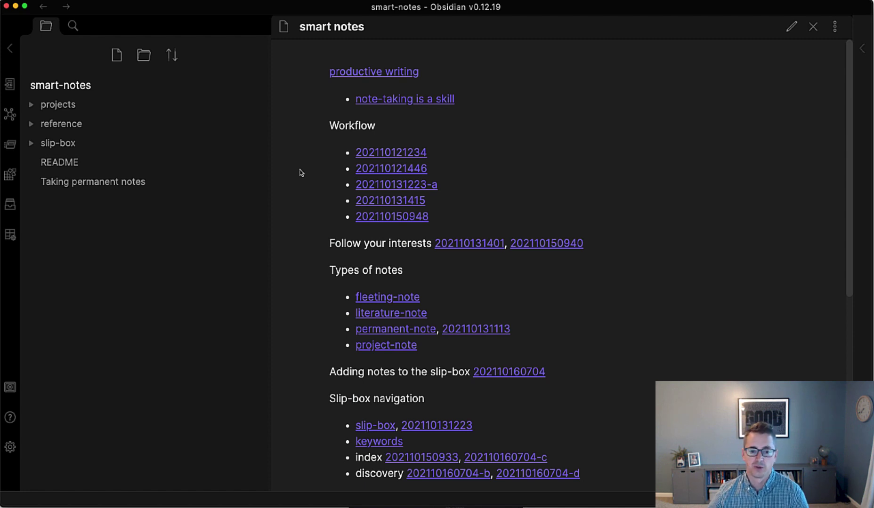
scroll(303, 186, down, 2)
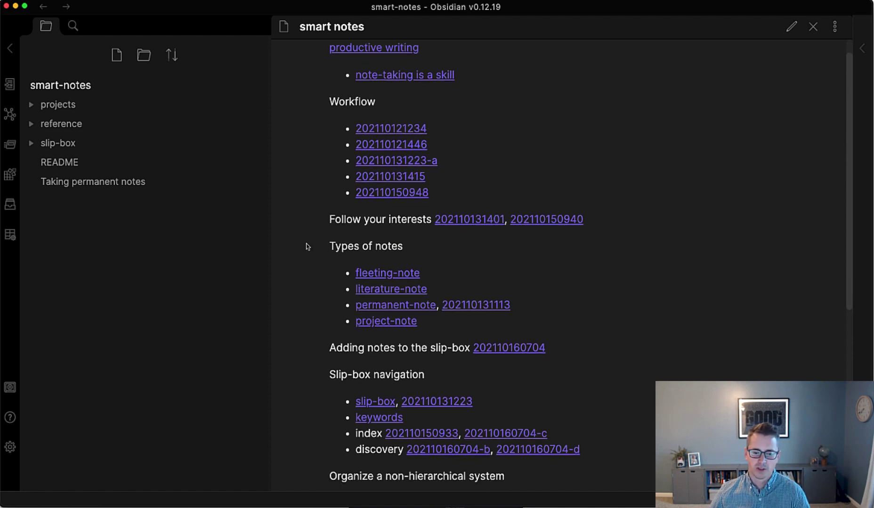
scroll(322, 207, up, 1)
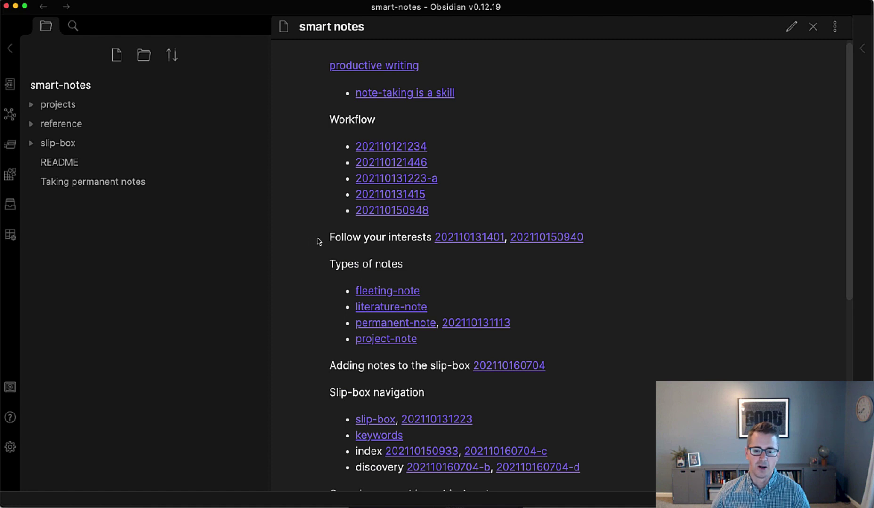
drag(318, 240, 359, 238)
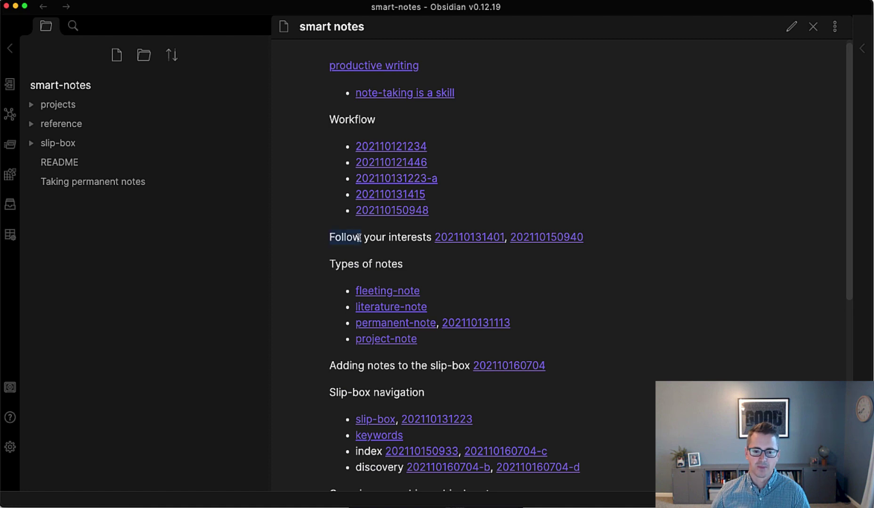
click(342, 120)
mouse_move(342, 69)
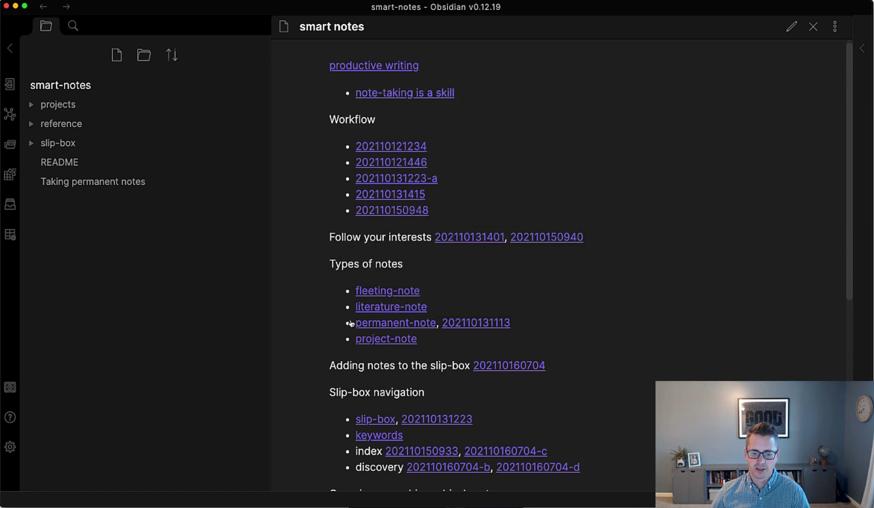
mouse_move(373, 324)
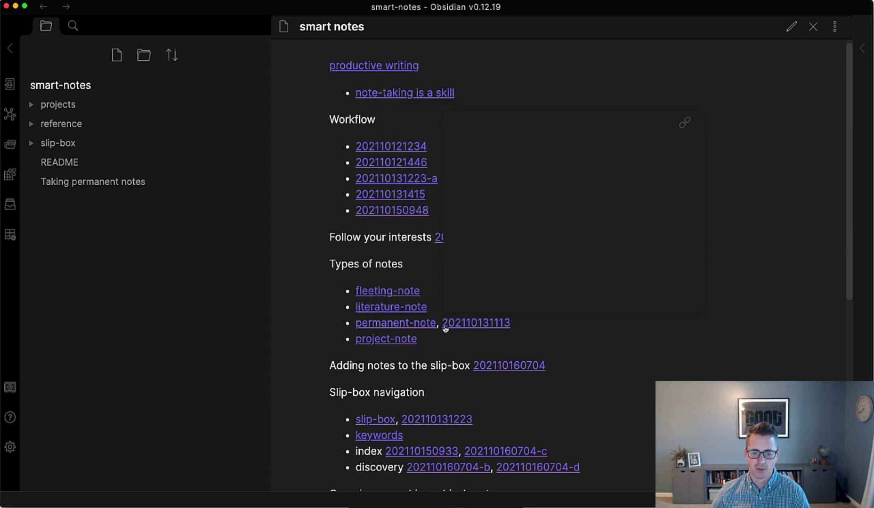
drag(329, 269, 410, 275)
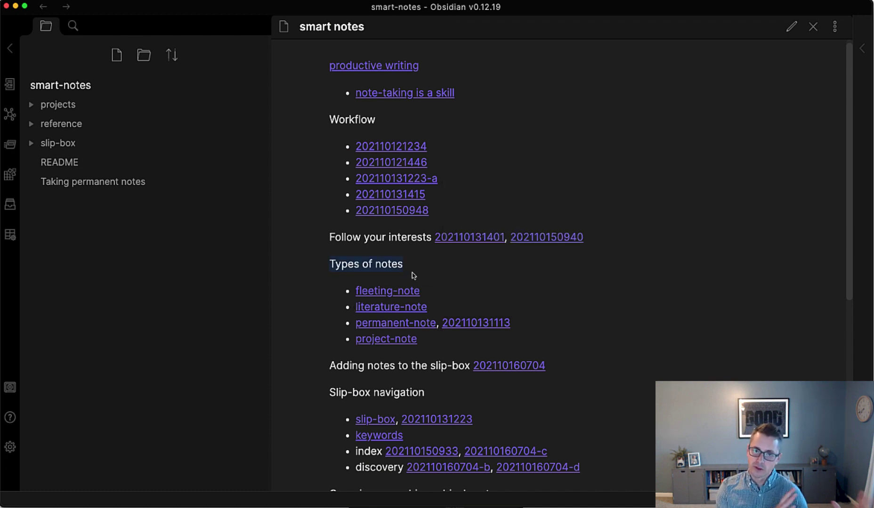
click(330, 264)
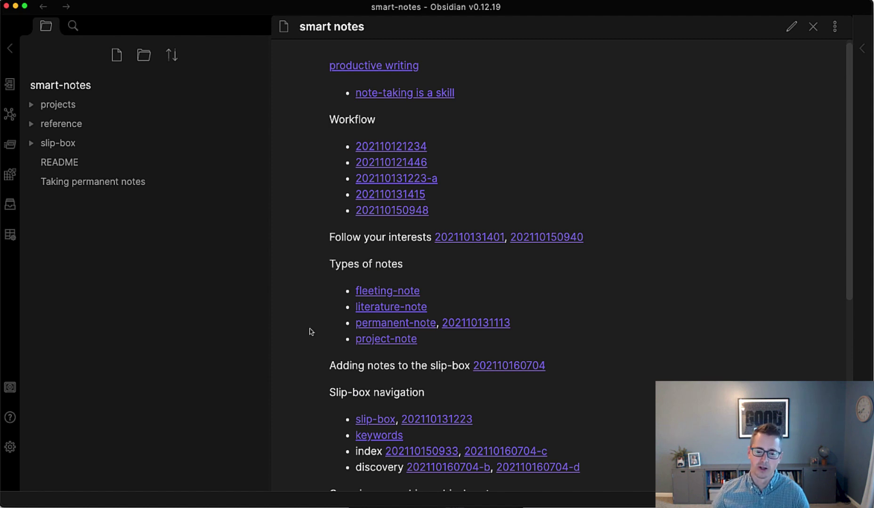
click(382, 324)
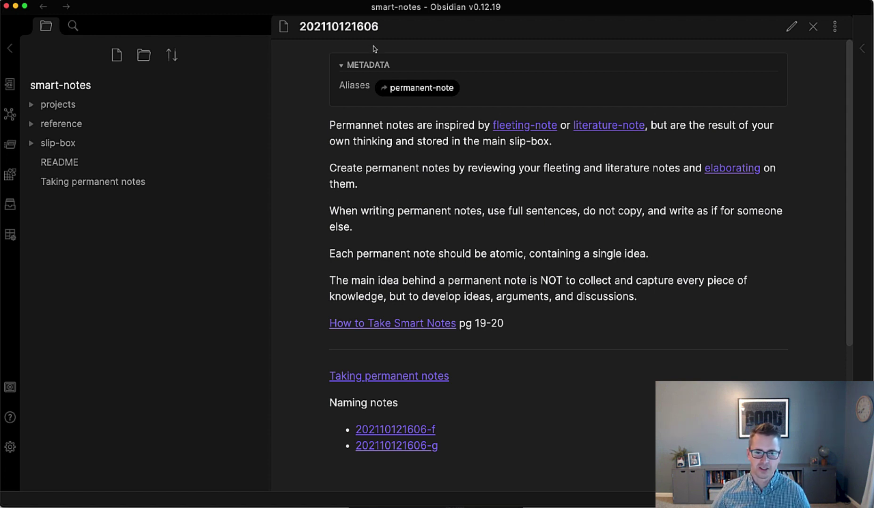
click(379, 27)
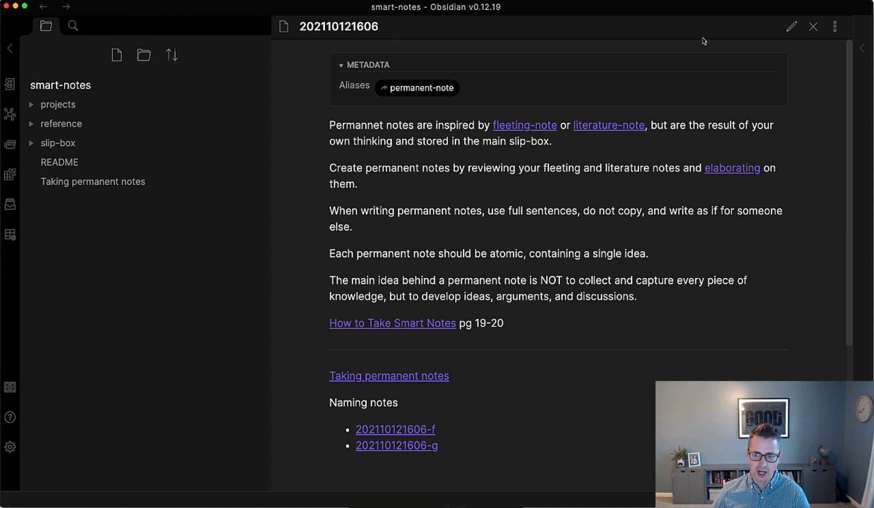
click(791, 27)
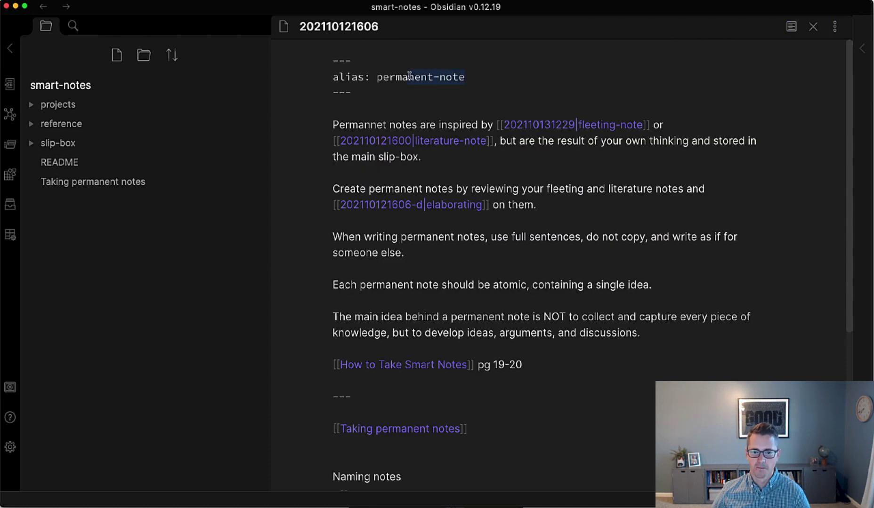
click(465, 76)
drag(466, 77, 376, 77)
click(376, 77)
key(super+p)
text(ope)
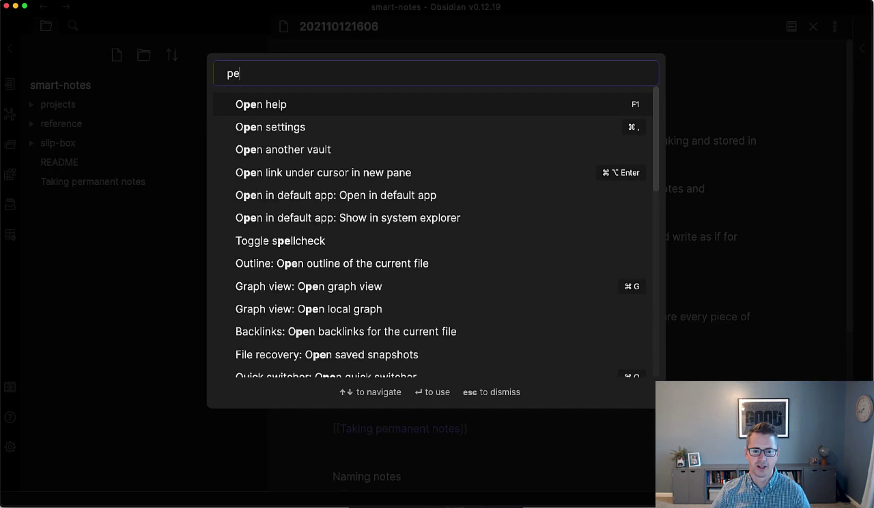
key(super+o)
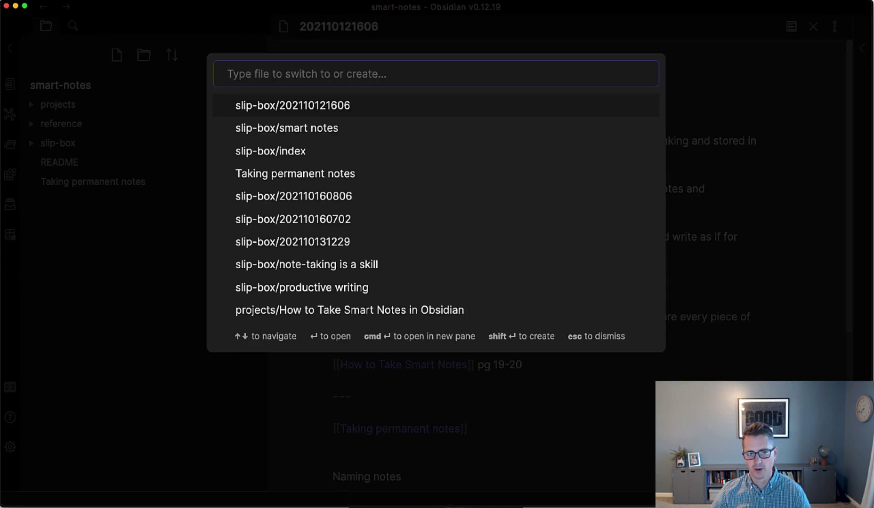
text(perm)
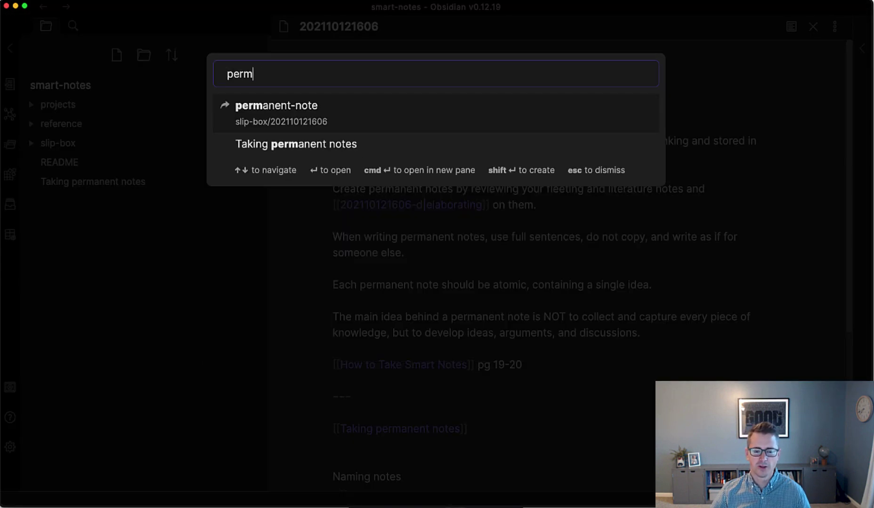
key(Return)
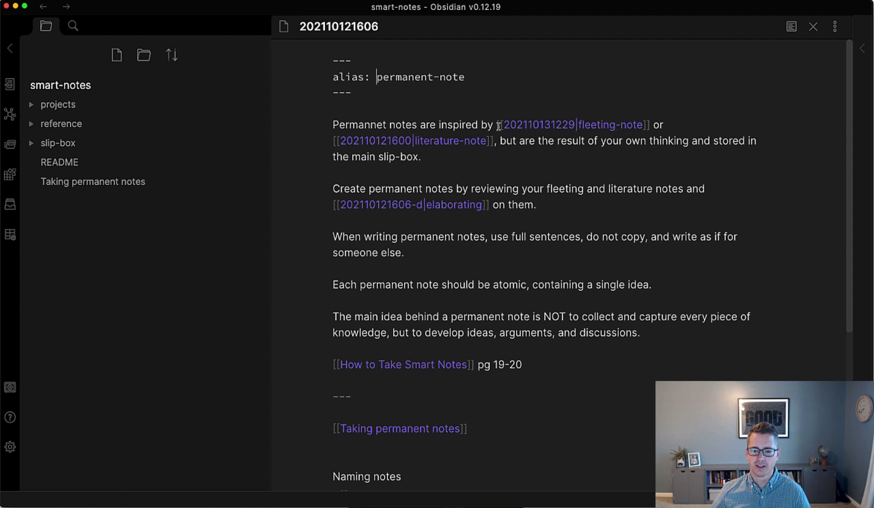
click(513, 153)
key(Return)
key(Return)
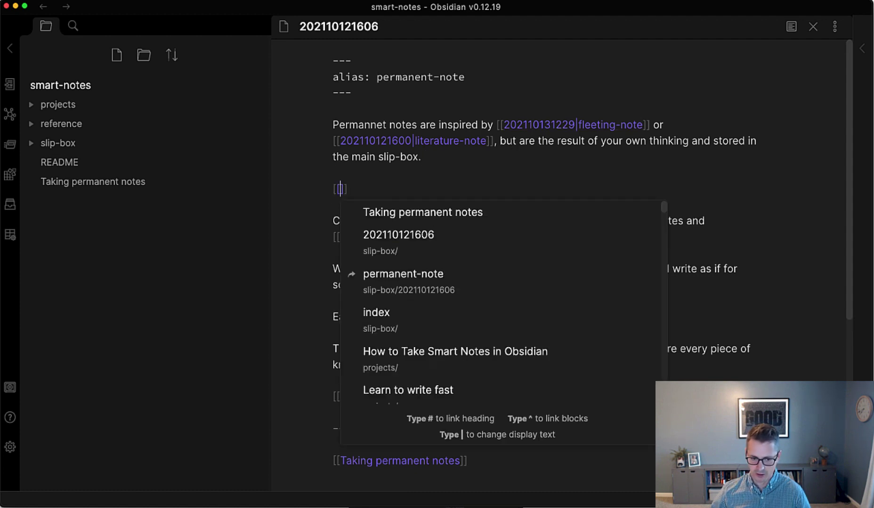
text(per)
key(Return)
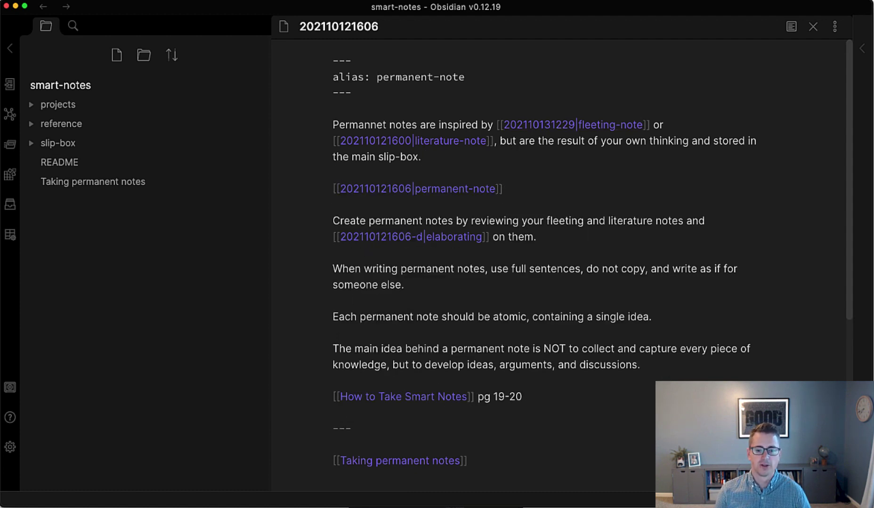
key(super+z)
key(super+z)
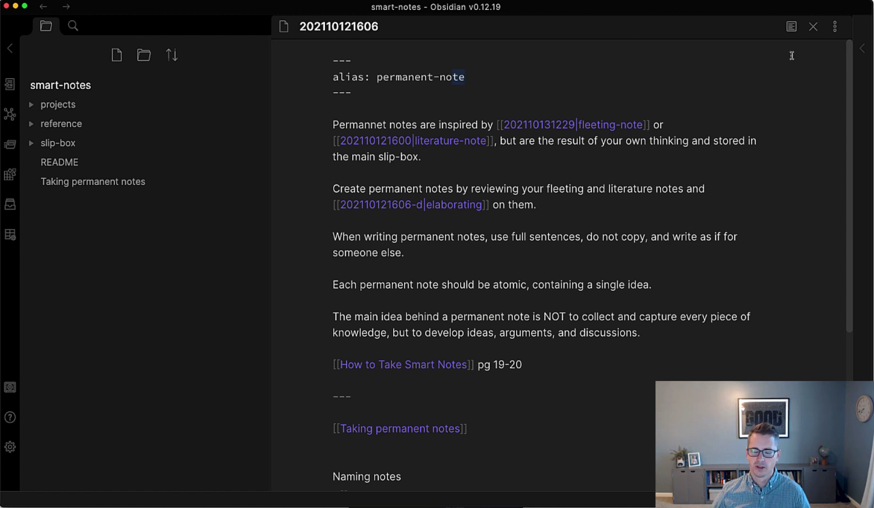
key(super+e)
mouse_move(532, 125)
click(835, 26)
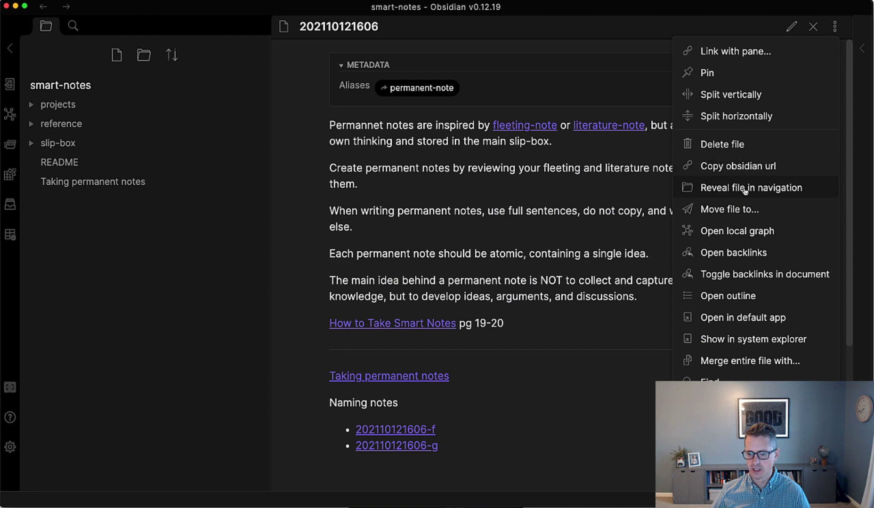
click(744, 230)
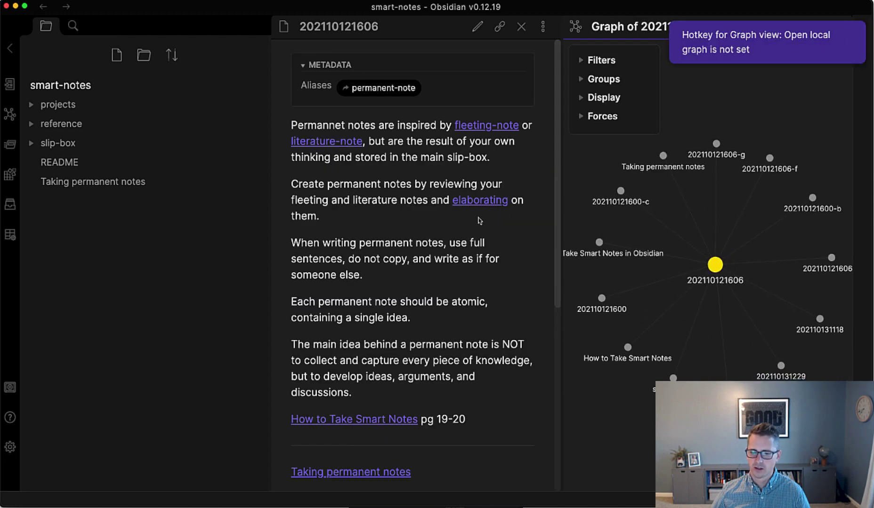
click(10, 48)
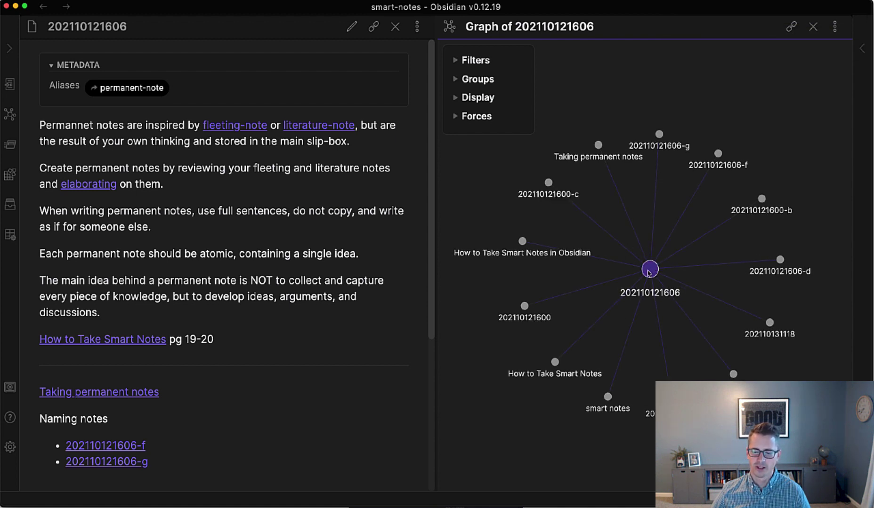
mouse_move(653, 275)
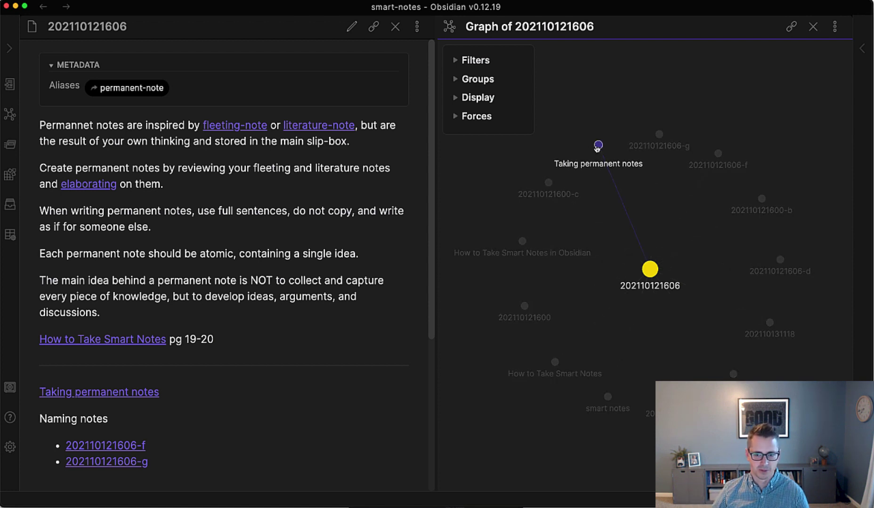
click(597, 146)
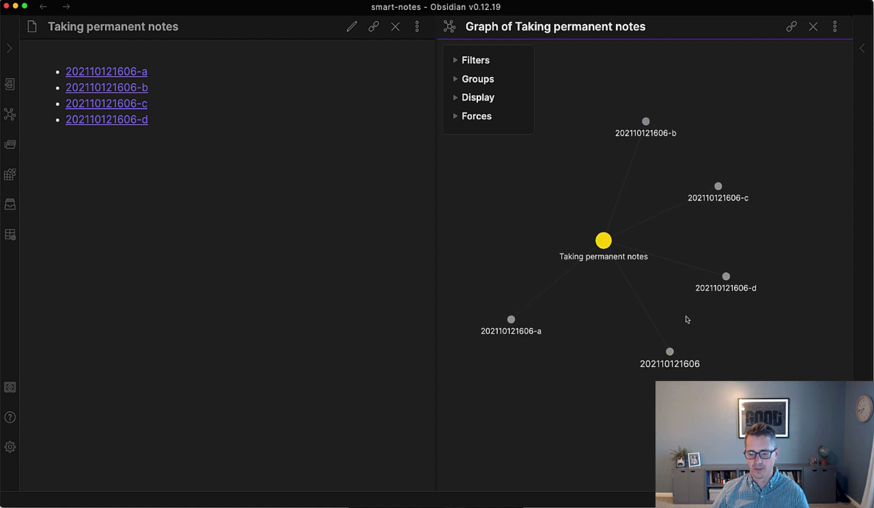
click(670, 353)
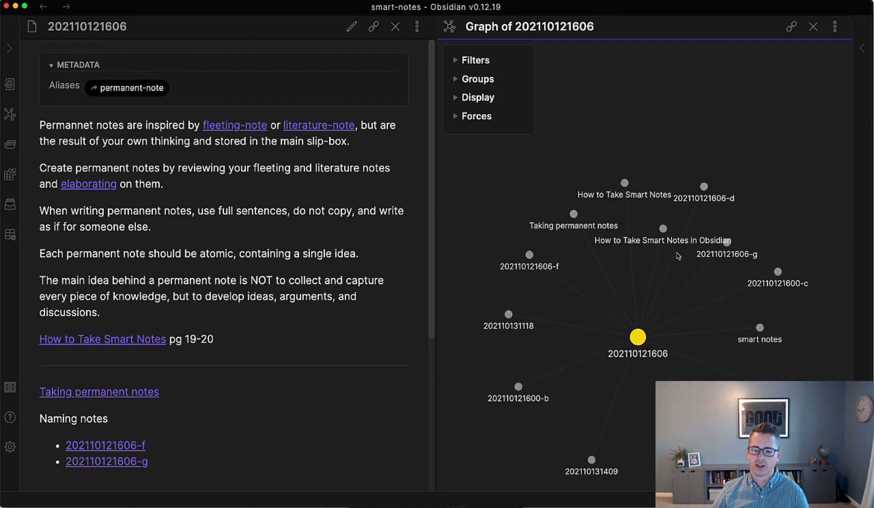
click(139, 27)
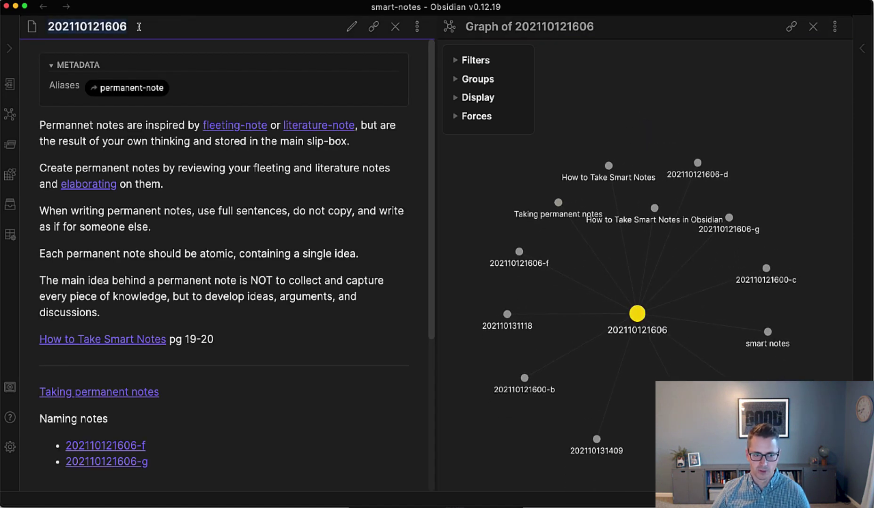
text(per)
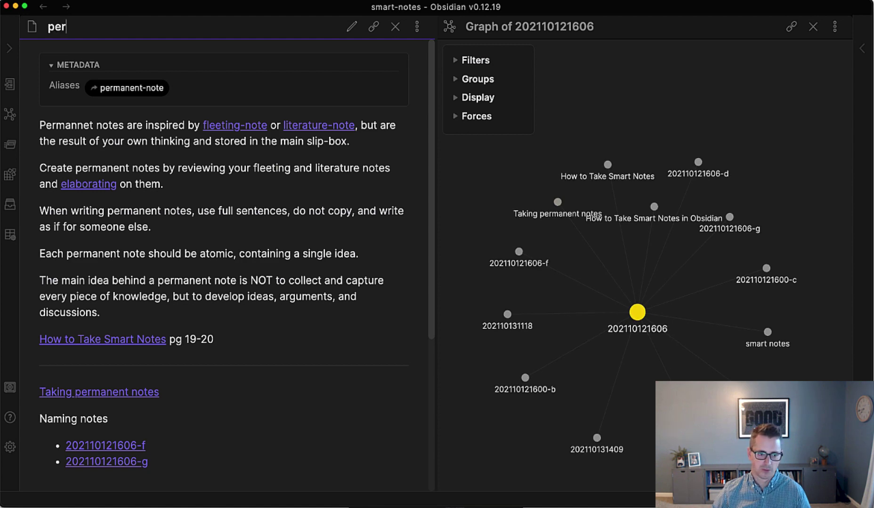
text(manent note)
key(Return)
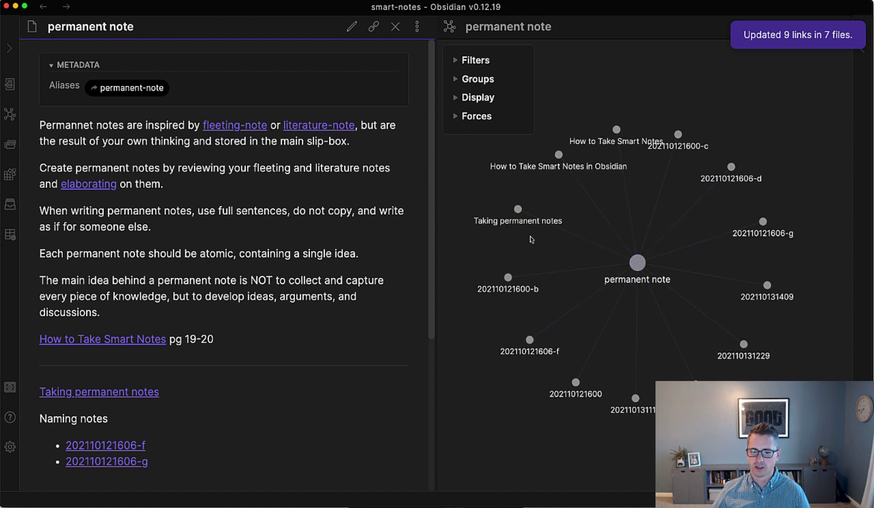
Reopen 'permanent note' with the quick switcher, close the local graph, and view it rendered.
click(517, 211)
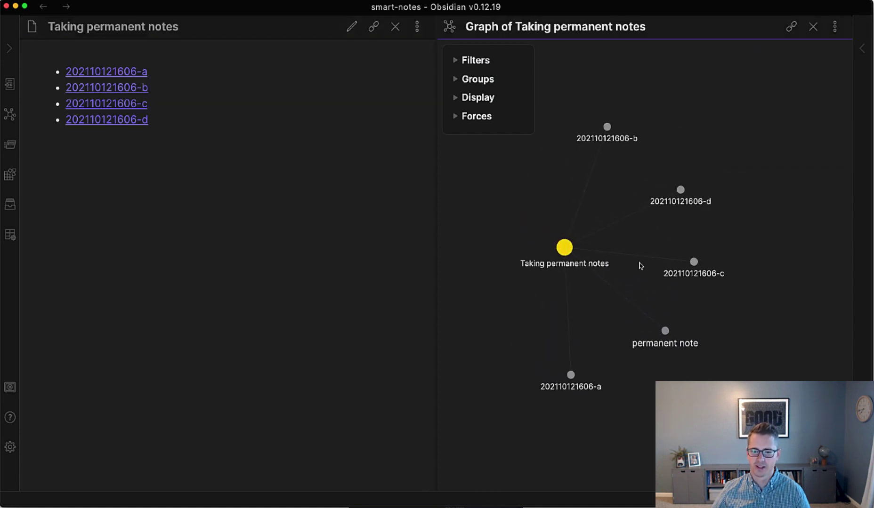
click(201, 186)
key(super+o)
text(per)
key(Return)
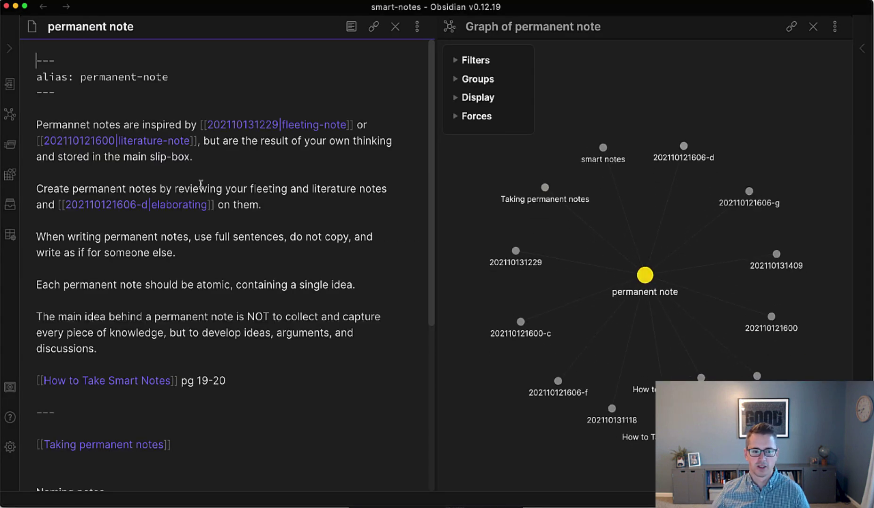
key(super+w)
scroll(369, 243, down, 1)
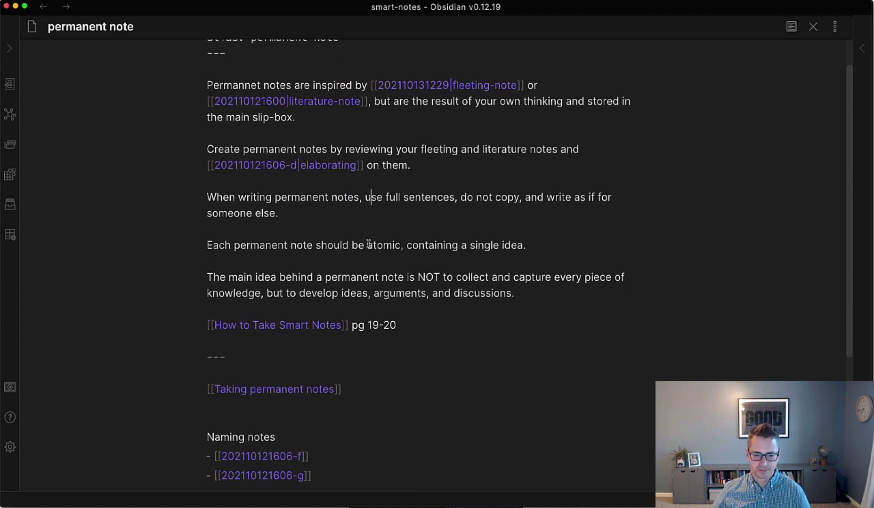
scroll(368, 244, up, 1)
key(super+e)
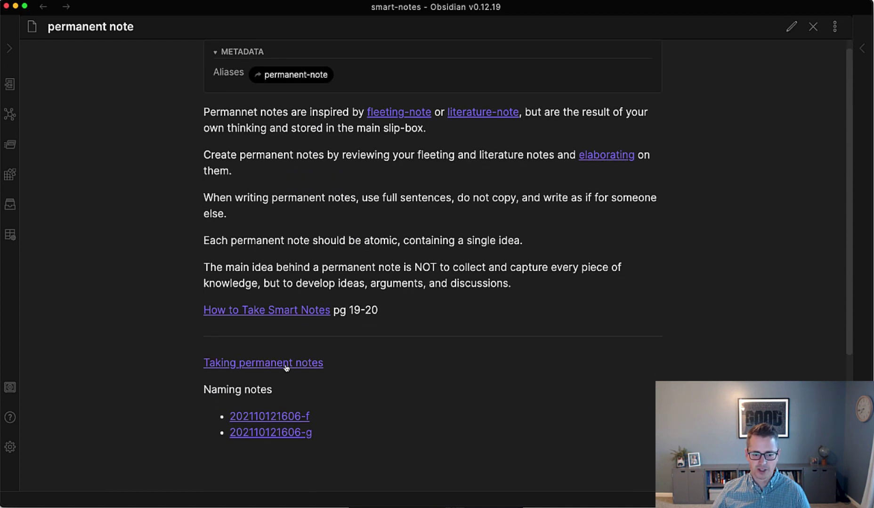
mouse_move(286, 365)
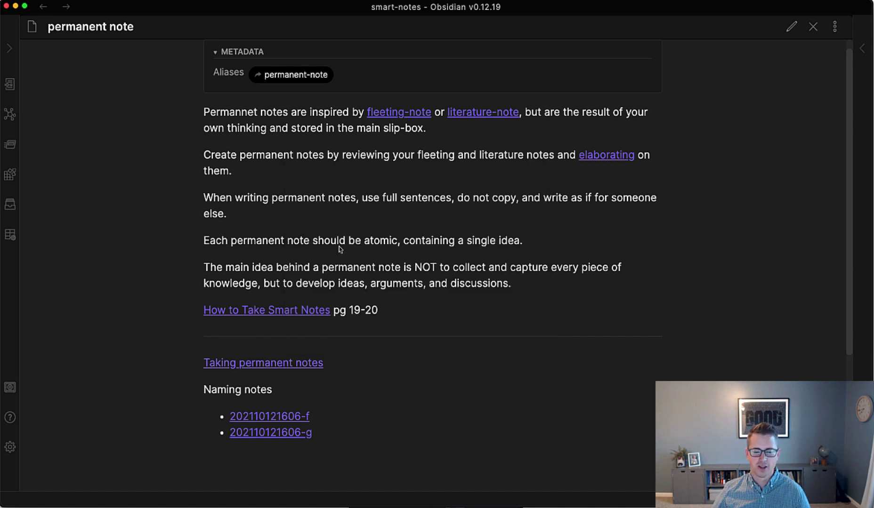
scroll(339, 245, up, 1)
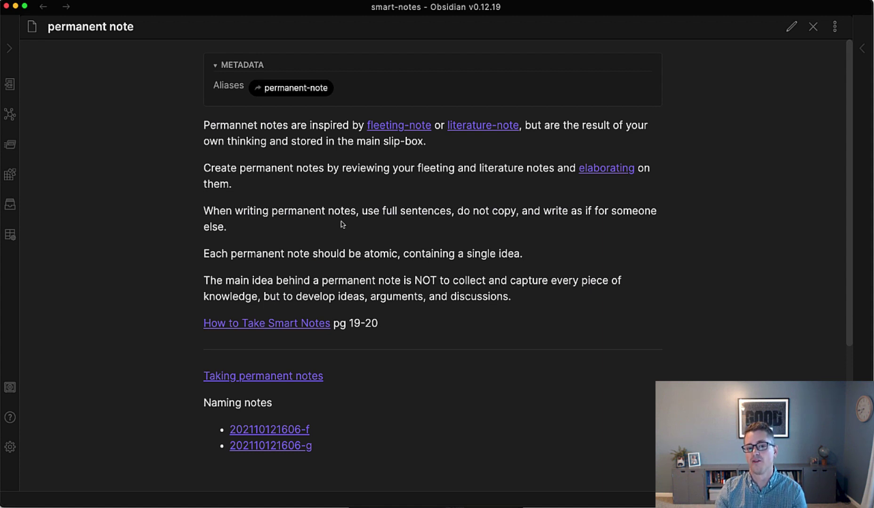
Close the permanent note and open 'smart notes' via the quick switcher in reading view.
key(super+w)
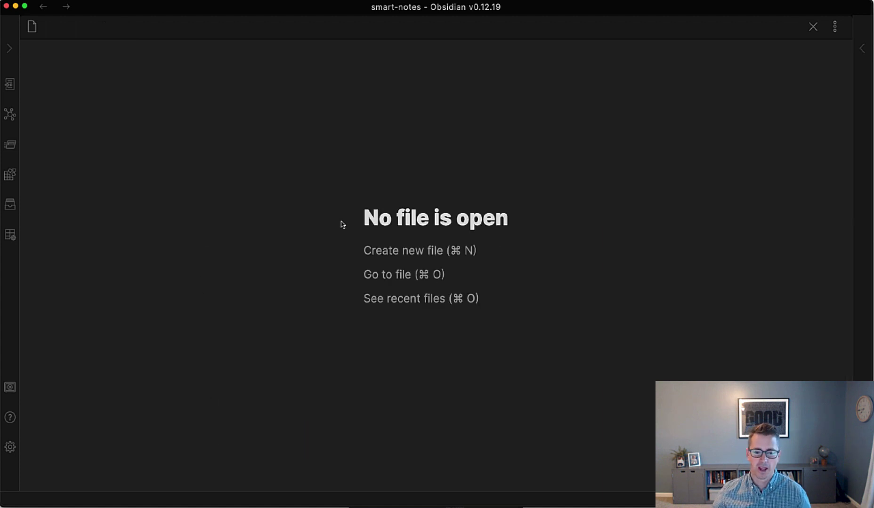
key(super+o)
text(smar)
key(Return)
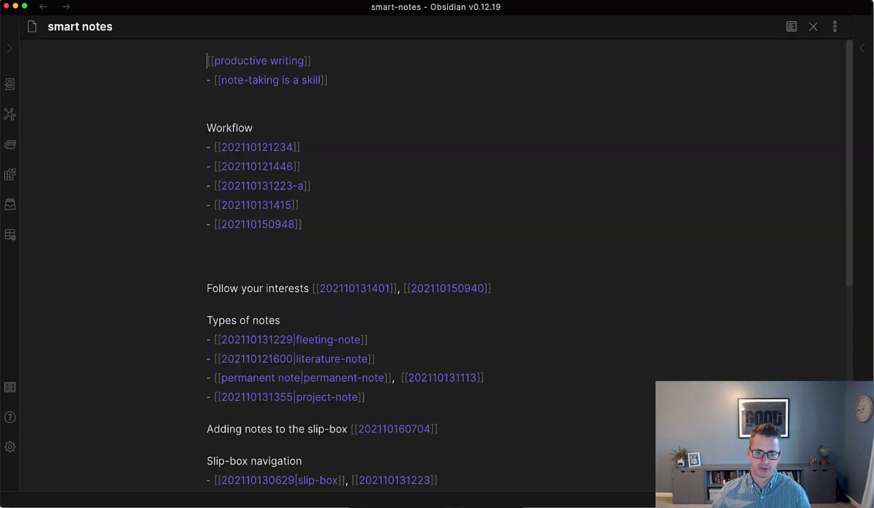
key(super+e)
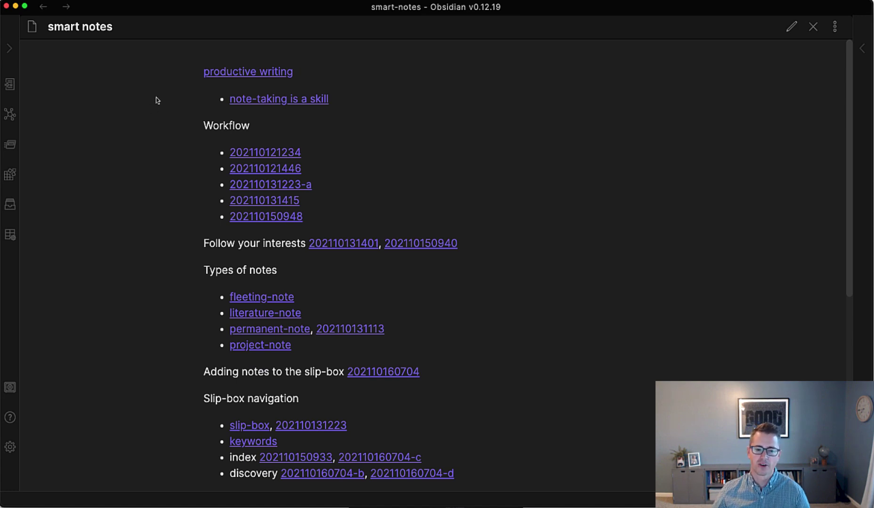
mouse_move(210, 77)
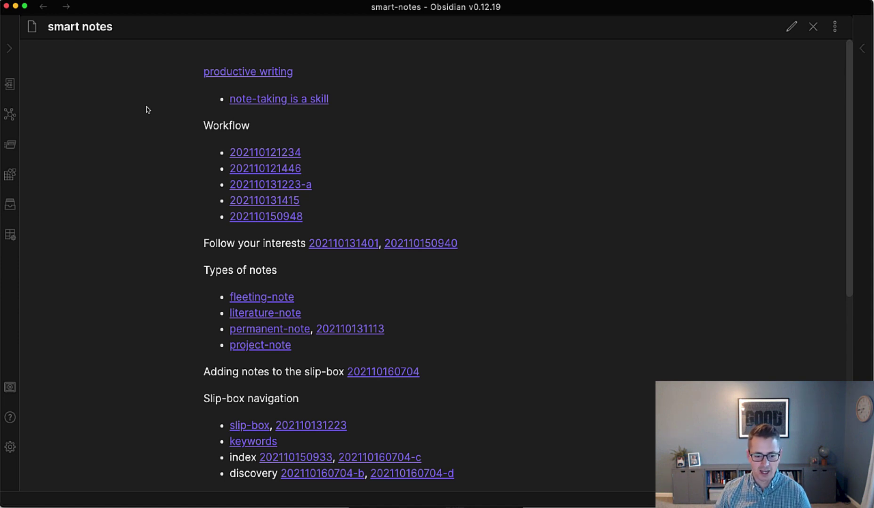
key(super+o)
text(in)
key(Return)
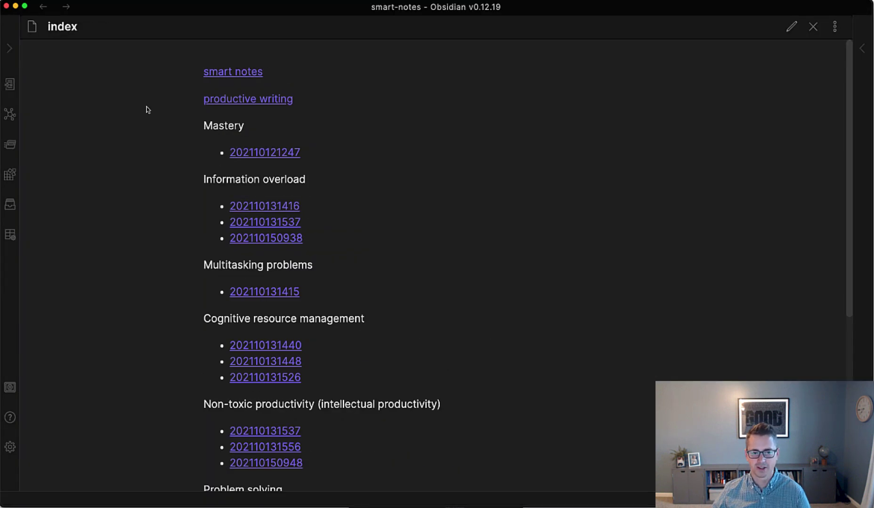
mouse_move(264, 104)
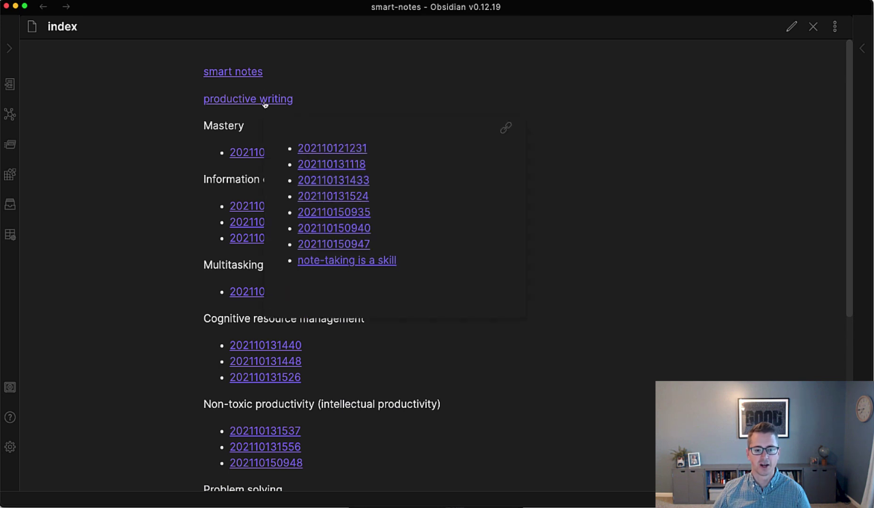
click(248, 74)
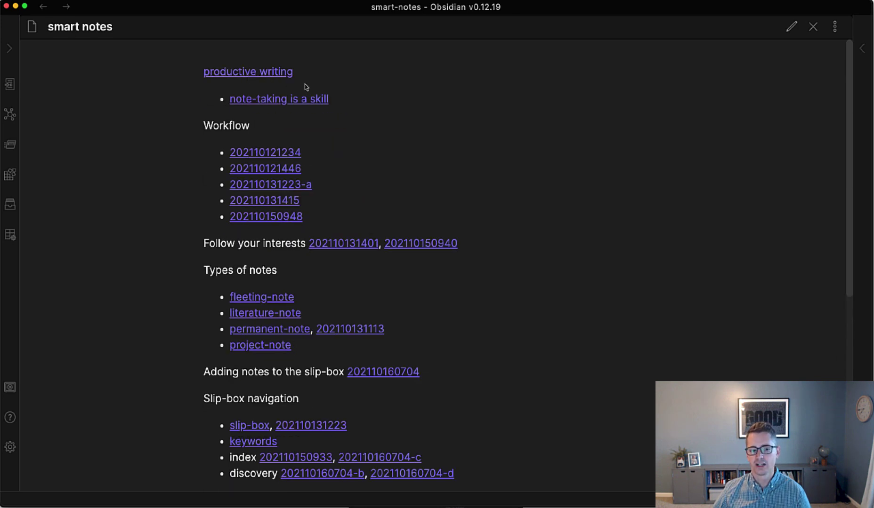
mouse_move(269, 75)
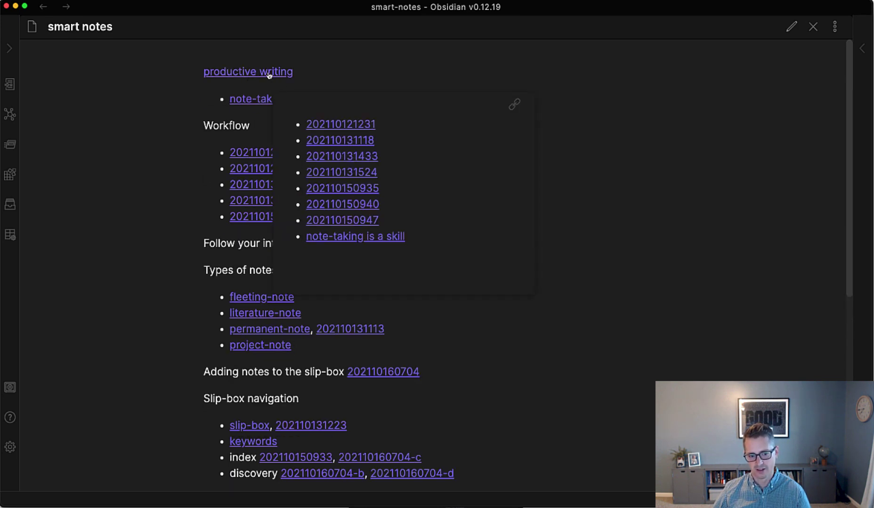
scroll(168, 125, down, 3)
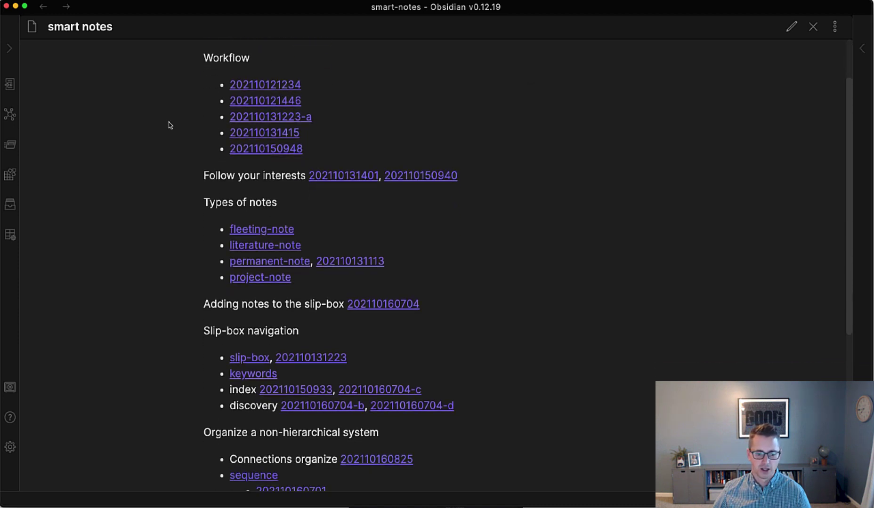
scroll(170, 125, up, 3)
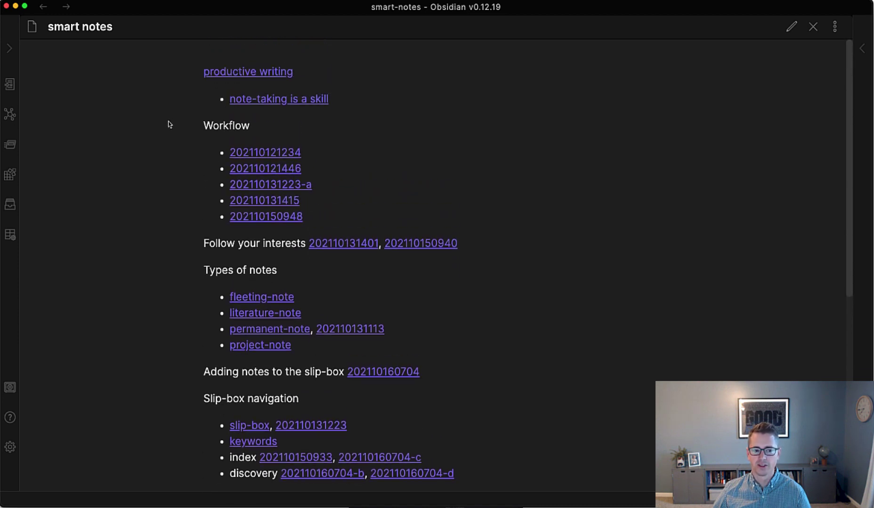